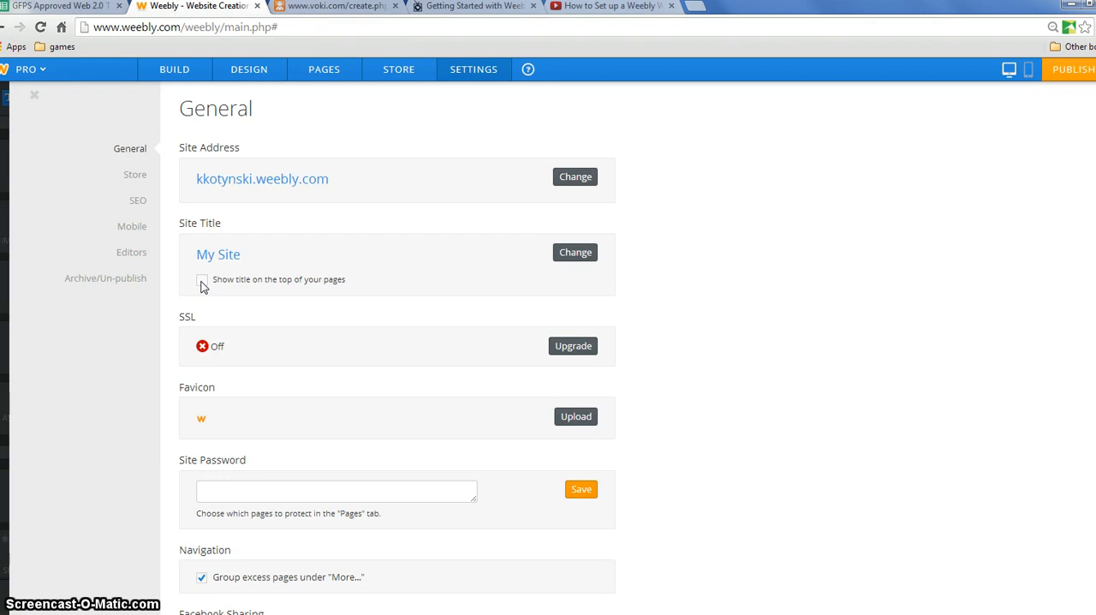
- Enable showing the title at the top of the pages and enter a site title combining the owner's first name with "Classroom Page"
left_click(202, 283)
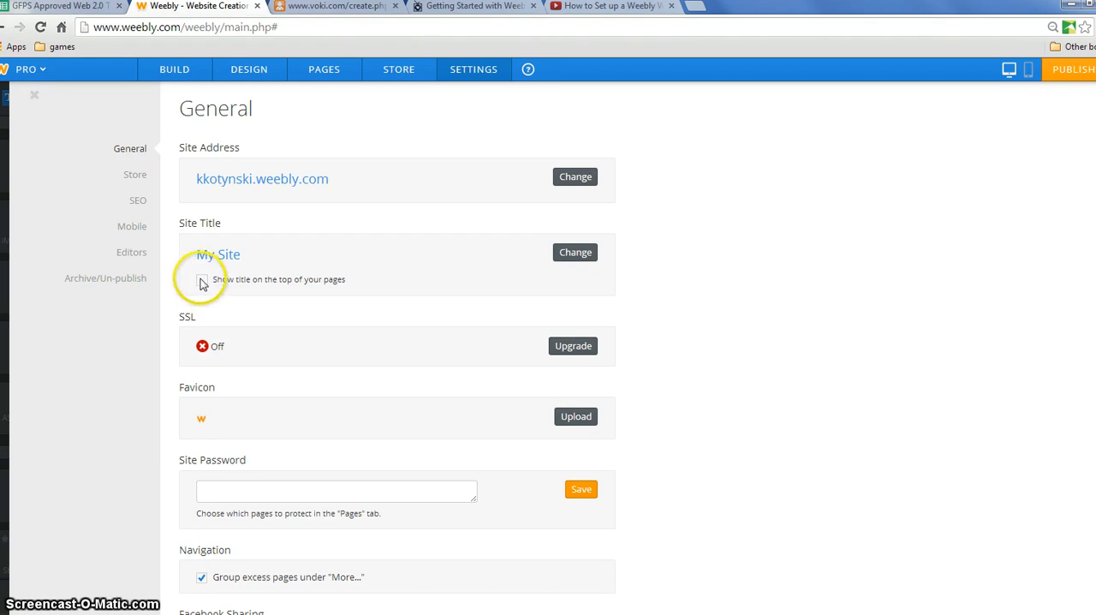
left_click(575, 253)
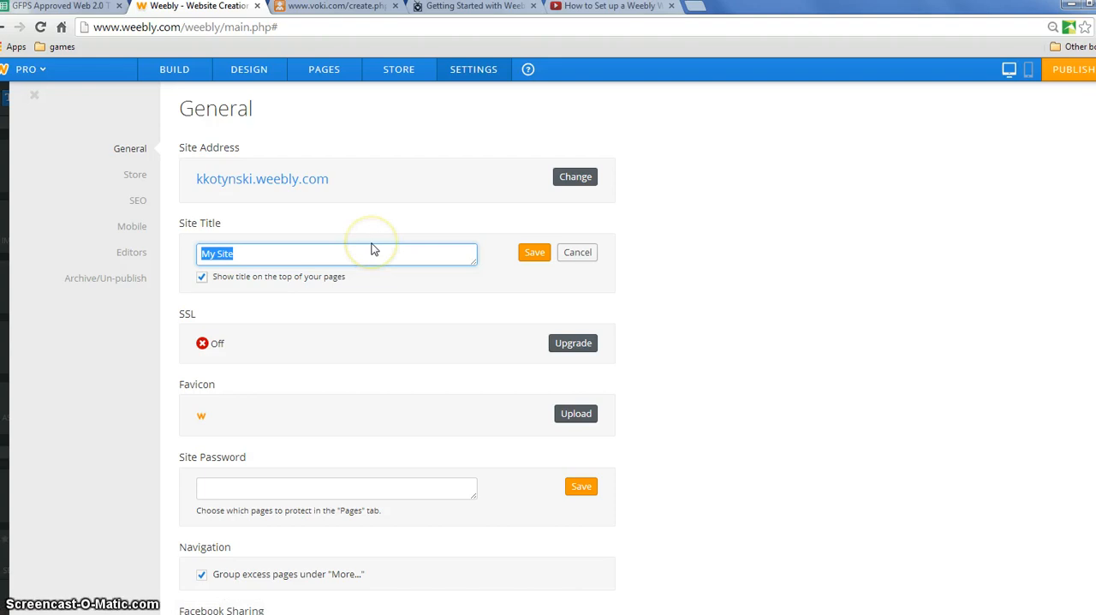
type("Katie Kto")
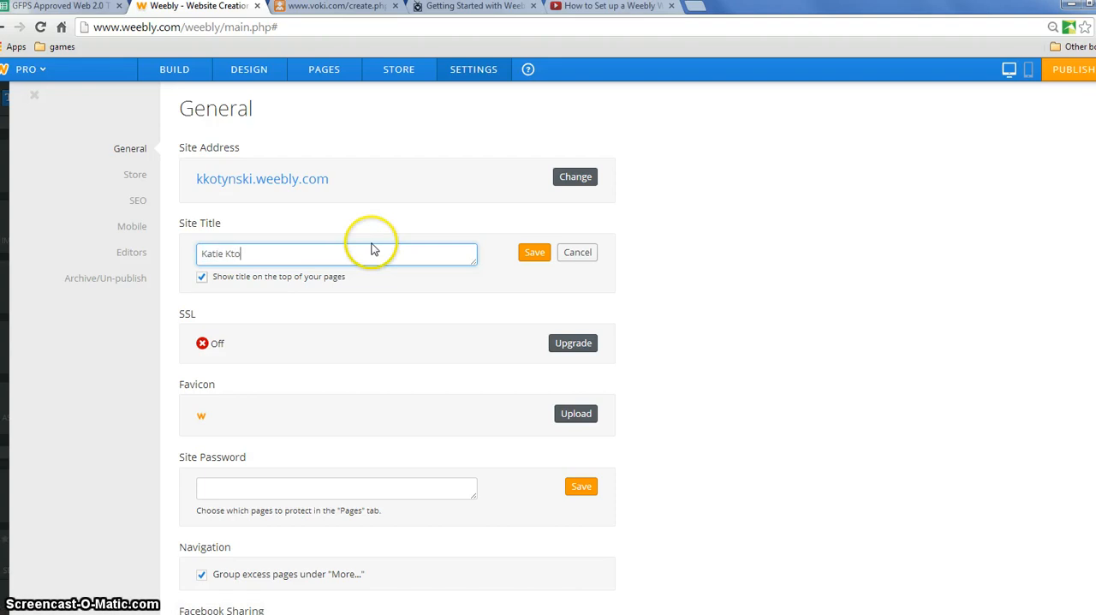
type("s")
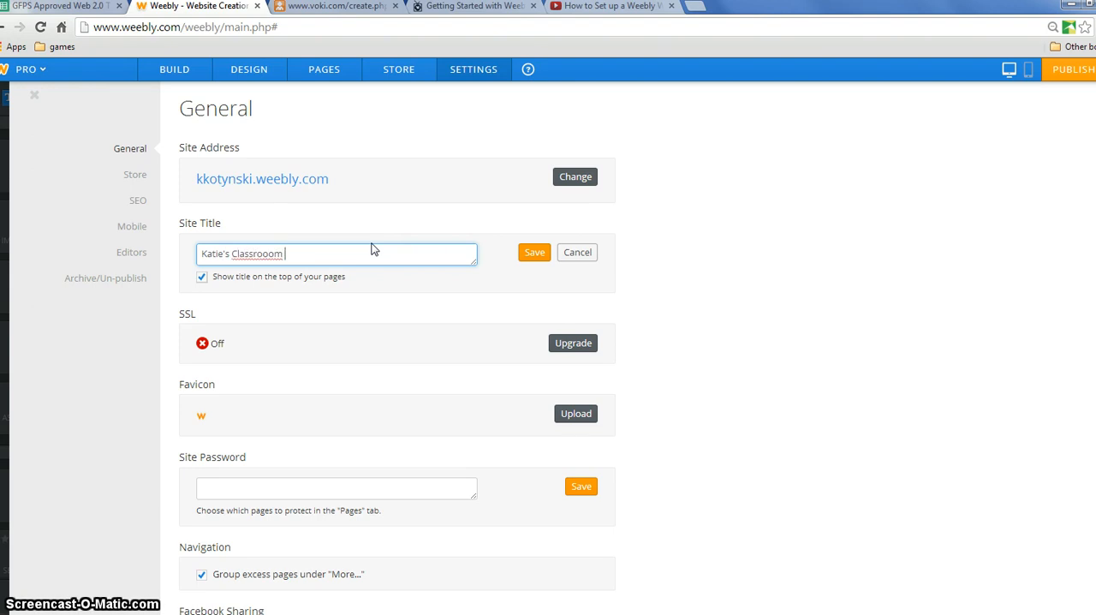
left_click(267, 253)
key("BackSpace")
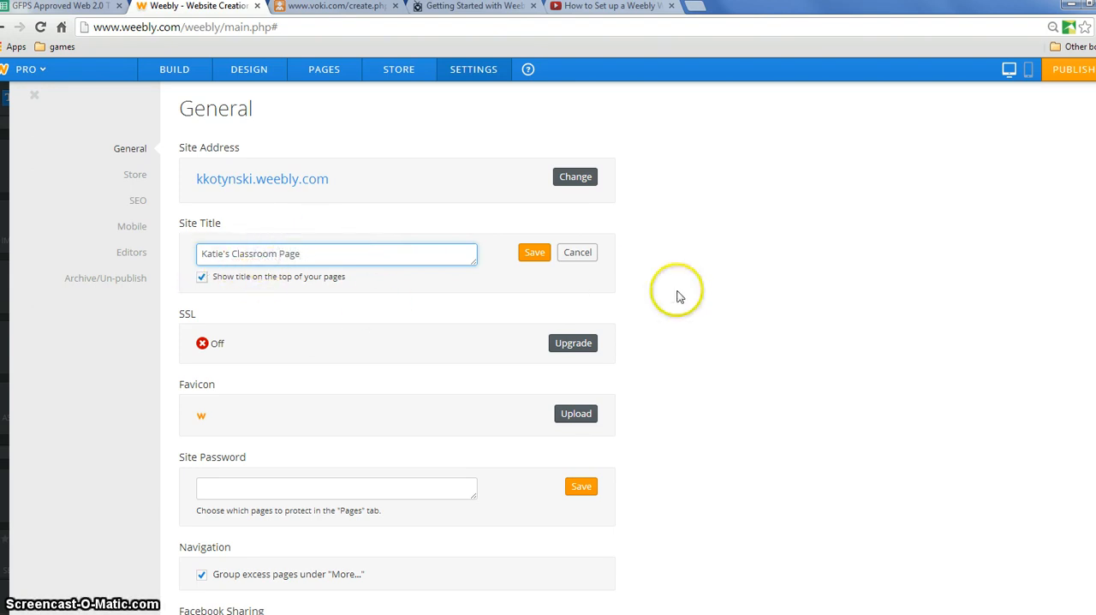
left_click(732, 291)
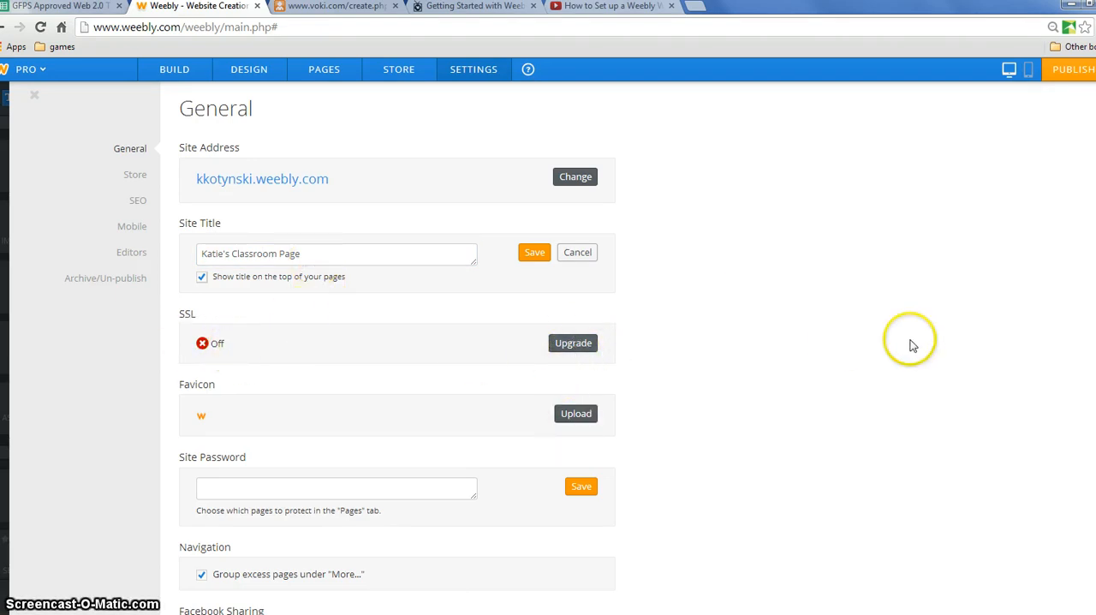
- Look over the remaining general settings and place the cursor in the empty site password field
scroll(397, 343, "down", 2)
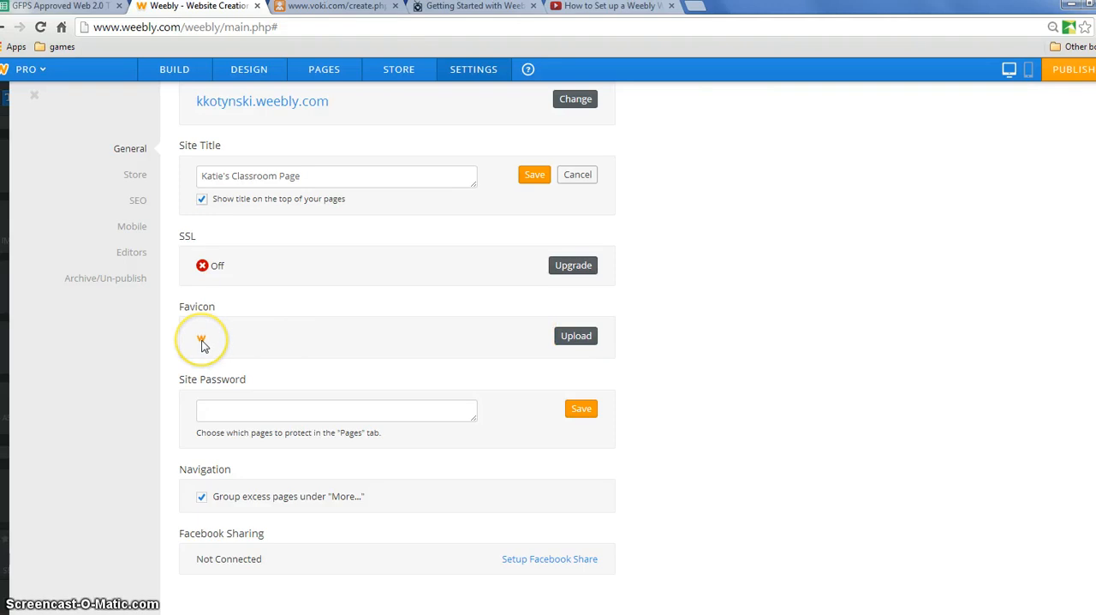
left_click(231, 413)
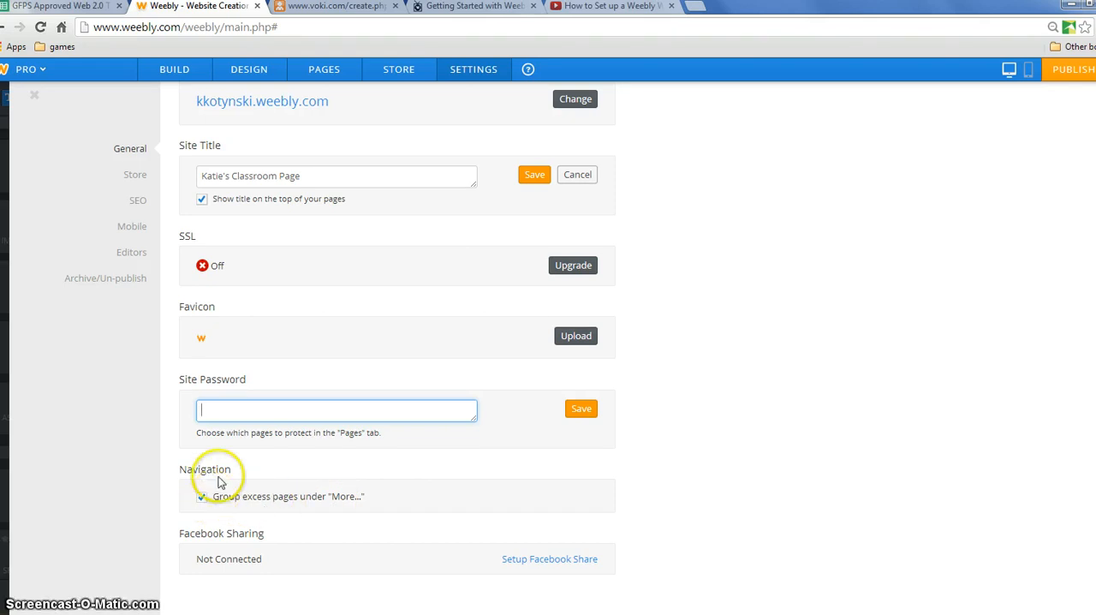
- Add two standard pages to the site, named nere and lksdfkj
left_click(322, 70)
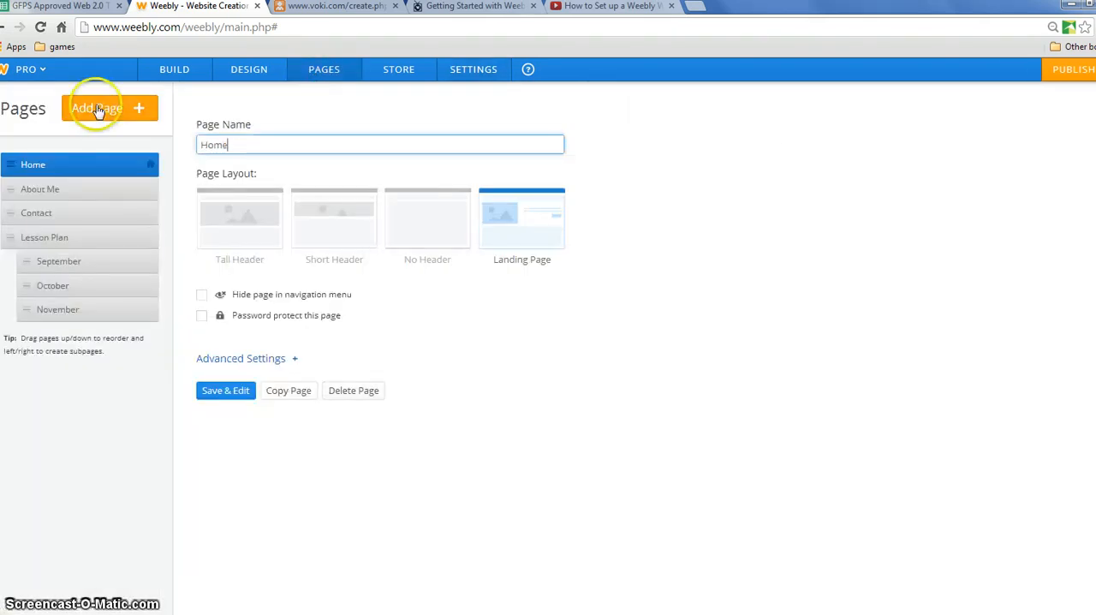
left_click(97, 108)
left_click(94, 143)
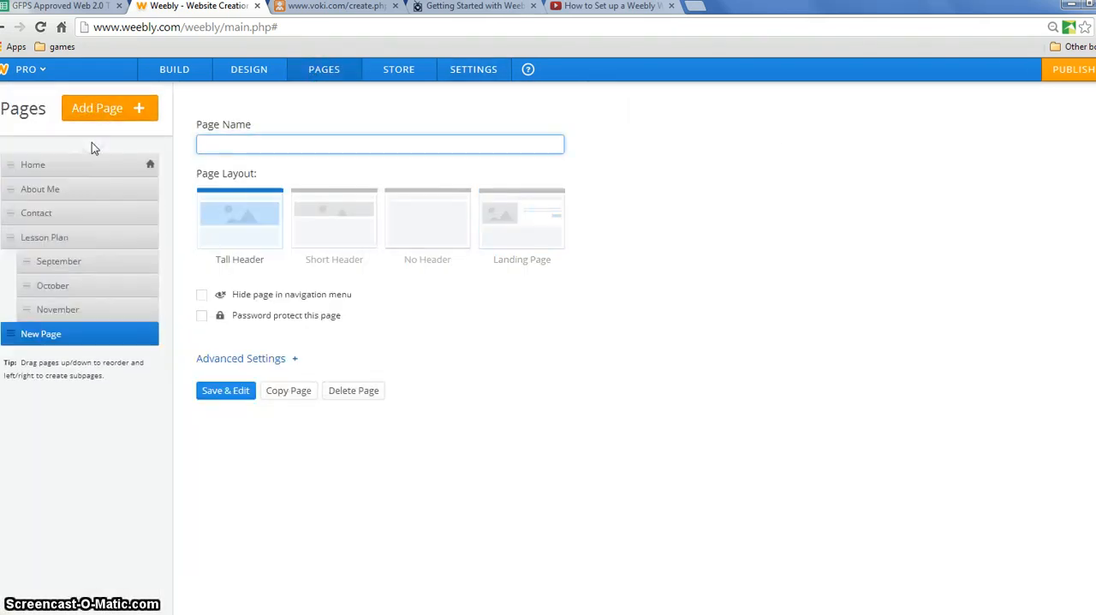
type("nere")
left_click(96, 106)
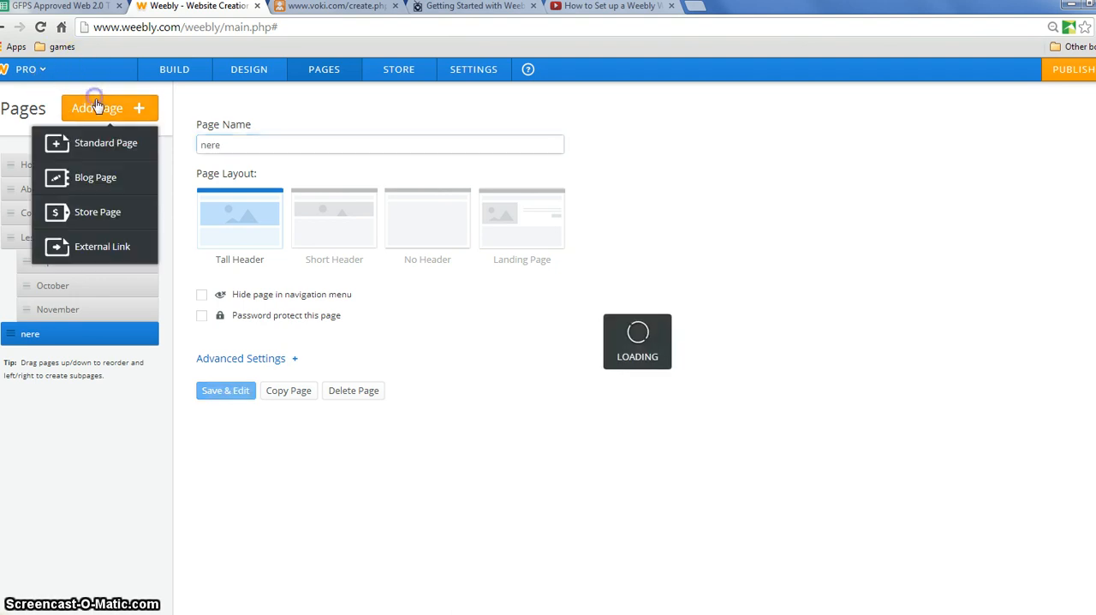
left_click(92, 142)
type("lksdfkj")
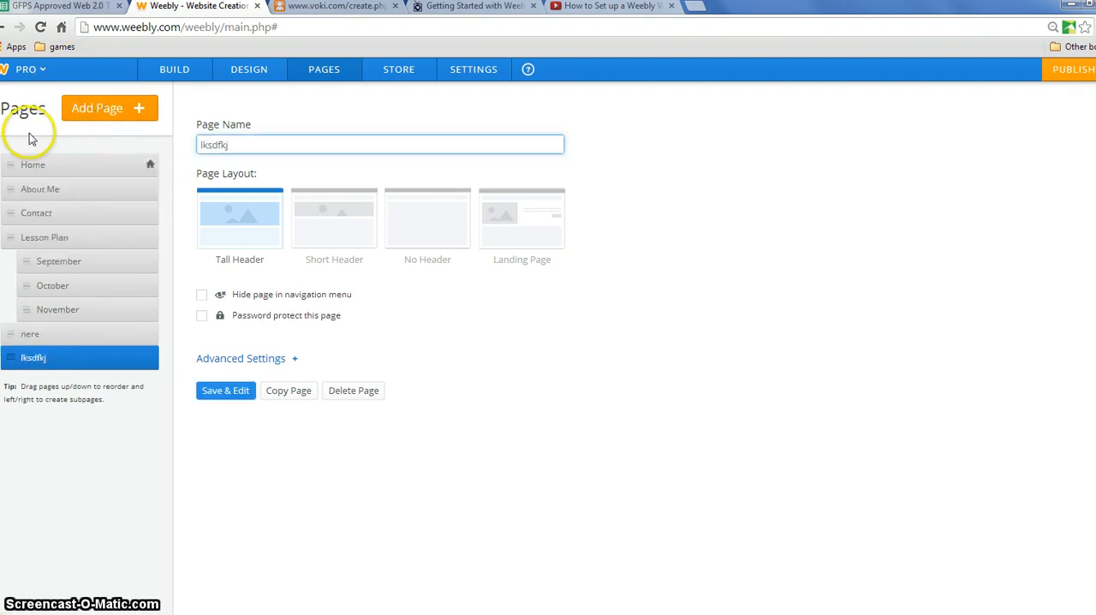
- Add two more standard pages, named ldskfjsdkf and ldkfjlsdaf, with the Tall Header layout
left_click(94, 108)
left_click(99, 142)
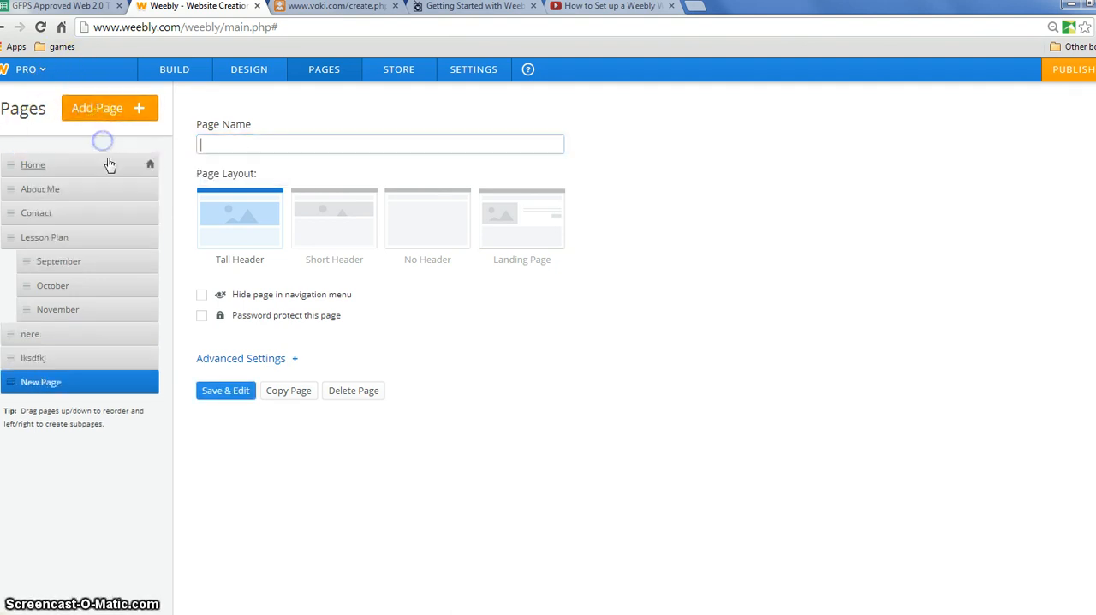
type("ldskfjsdkf")
left_click(90, 110)
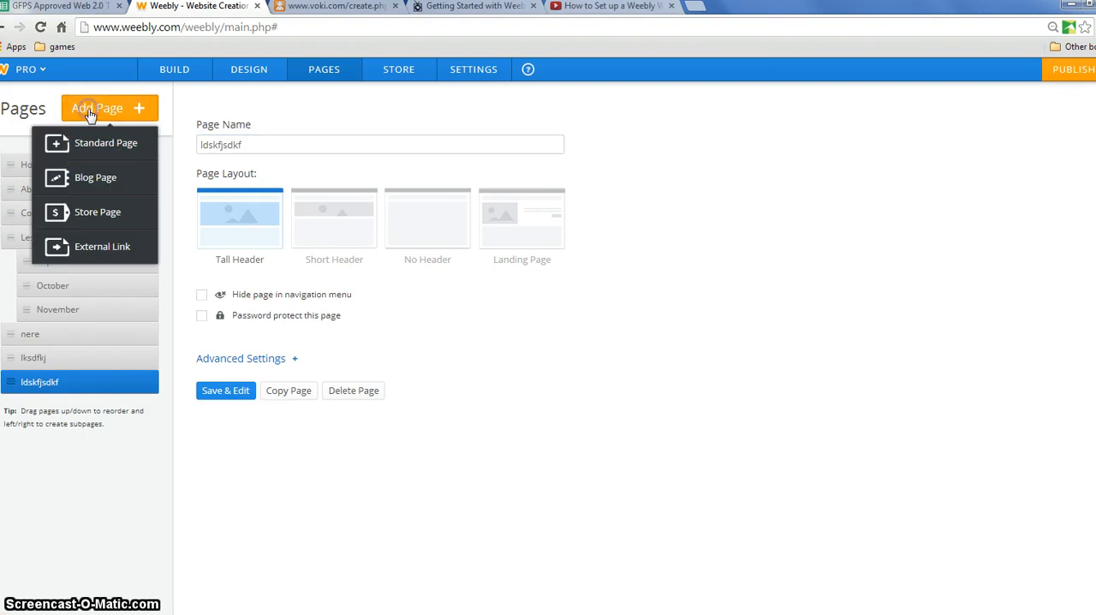
left_click(92, 142)
type("ldkfjlsdaf")
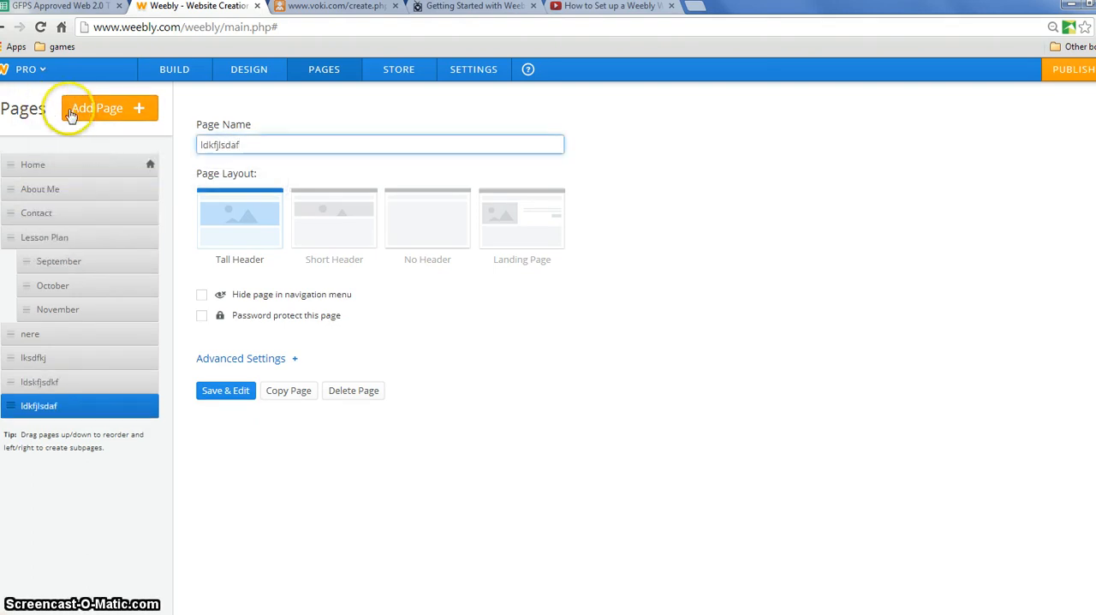
- Try to add a standard page named ldksjlsdf and check the navigation menu in the site editor
left_click(71, 111)
left_click(80, 142)
type("ldksjl")
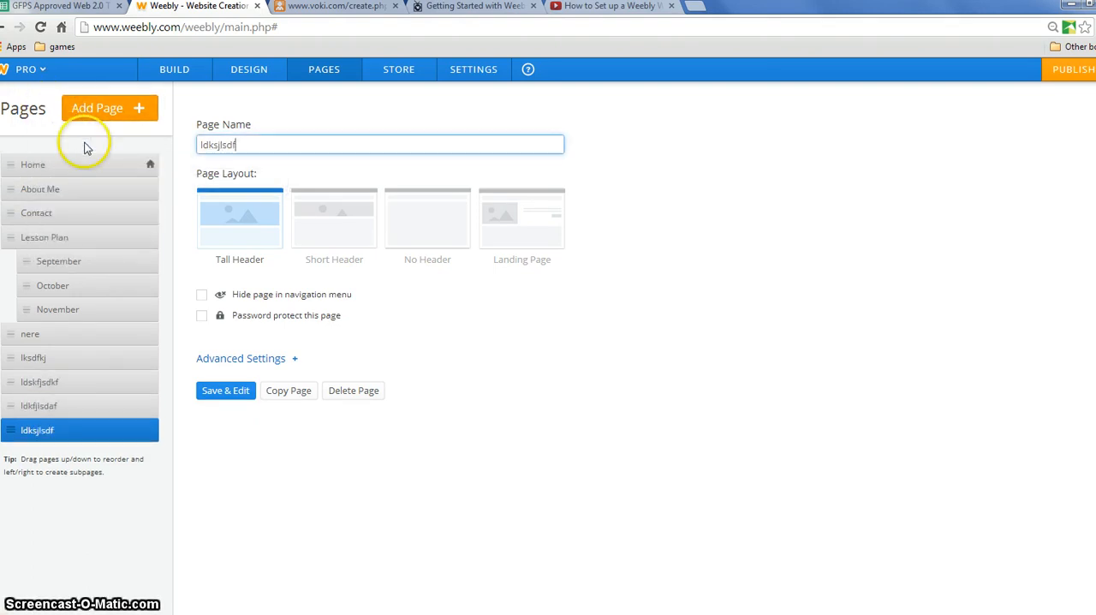
left_click(94, 475)
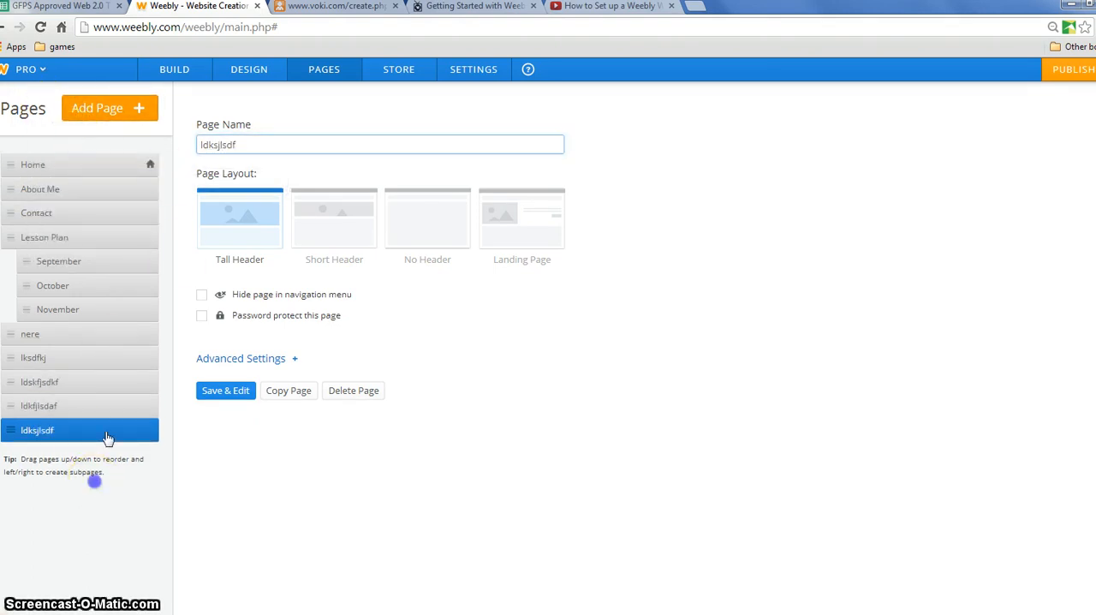
left_click(174, 72)
mouse_move(702, 135)
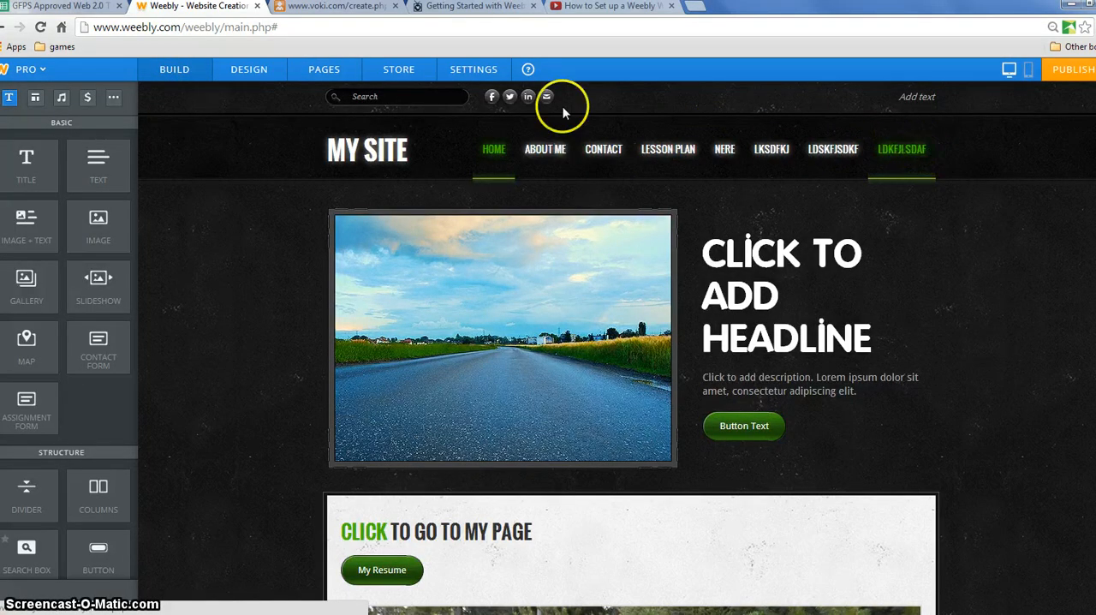
- Try to add another standard page, named sldkfjkldsa, and return to the site editor
left_click(324, 71)
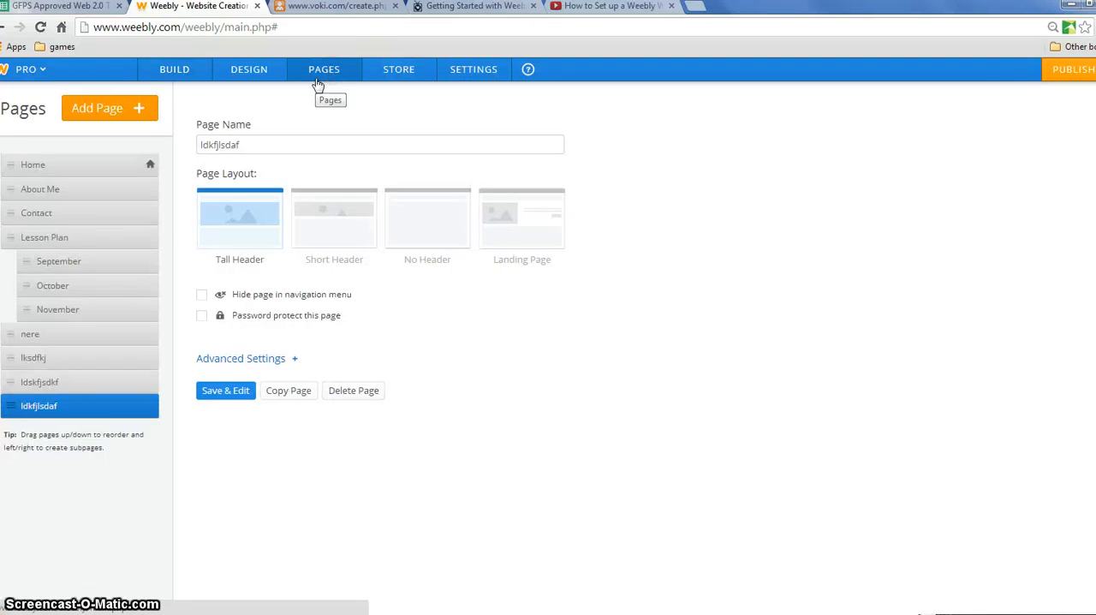
left_click(107, 117)
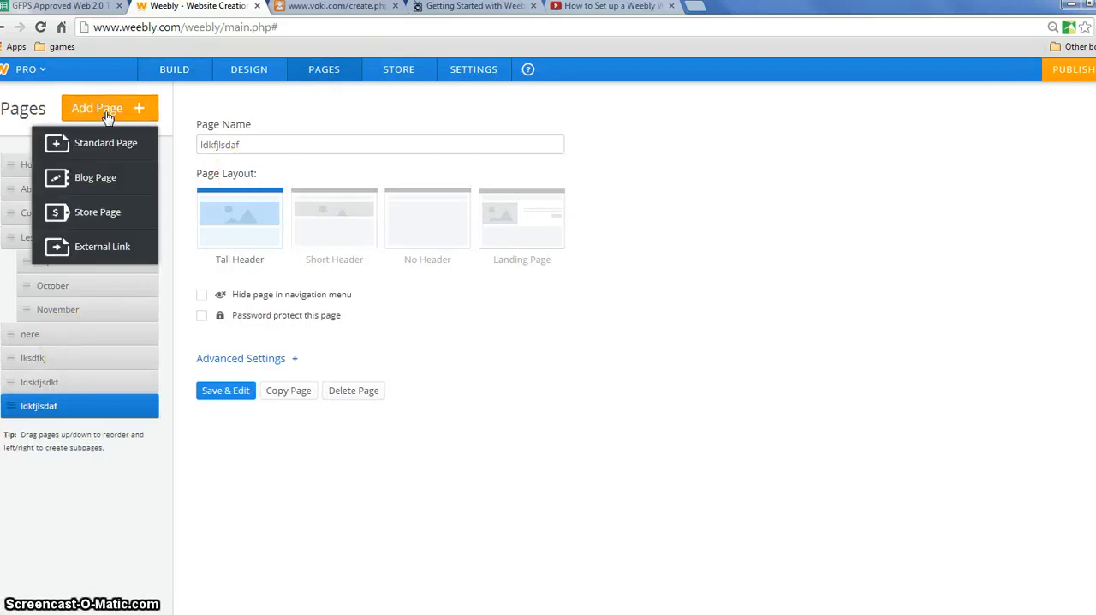
left_click(103, 141)
type("sldkfjkldsa")
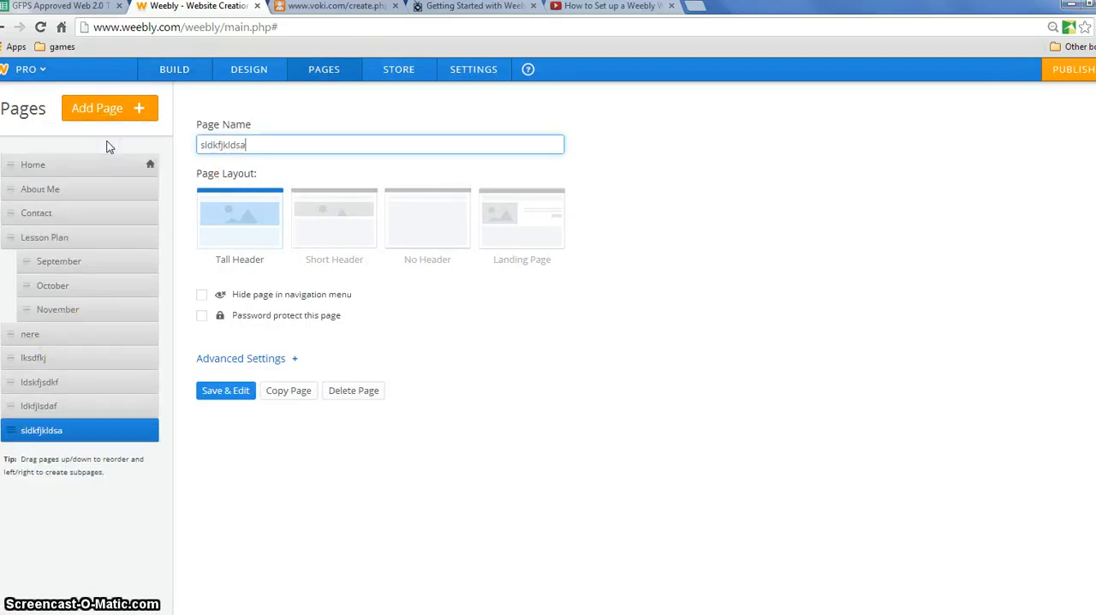
left_click(173, 69)
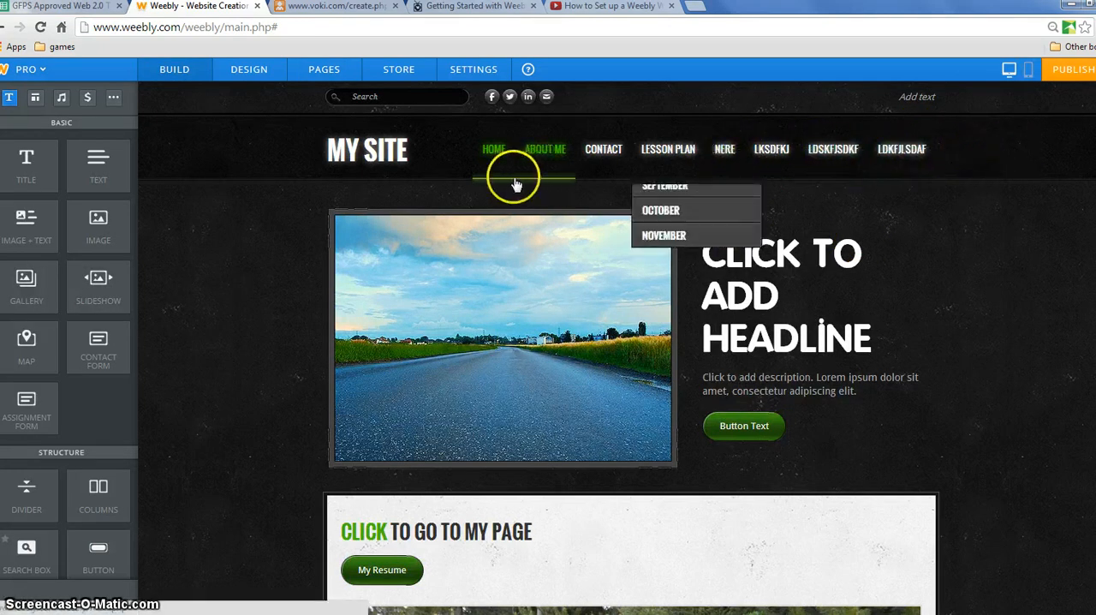
- Check the navigation menu and the Lesson Plan subpages, and reload the site editor
mouse_move(681, 181)
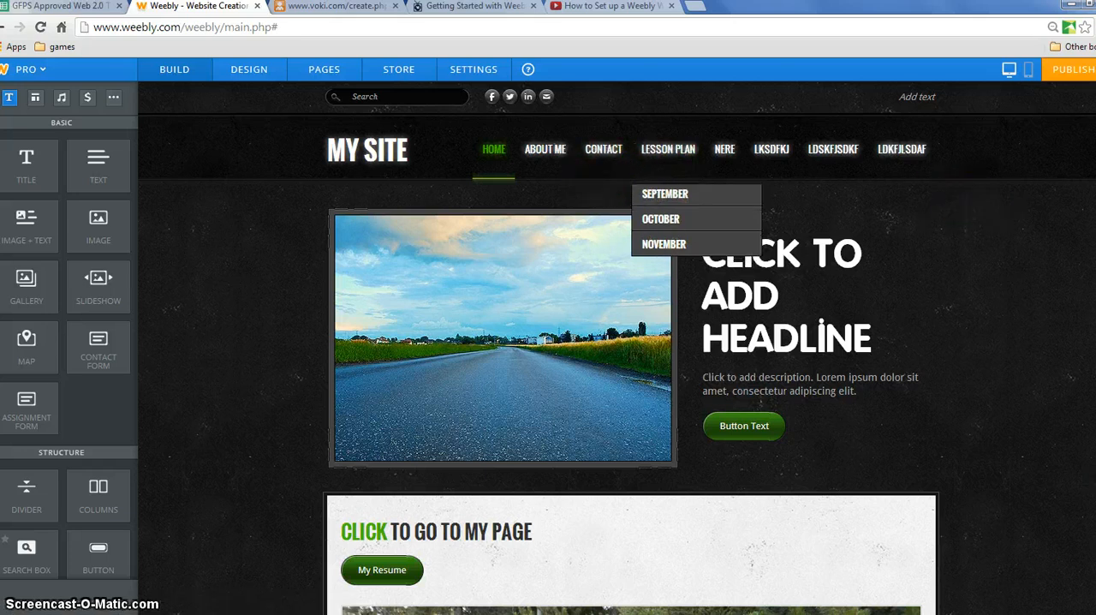
scroll(617, 348, "down", 1)
scroll(617, 347, "up", 1)
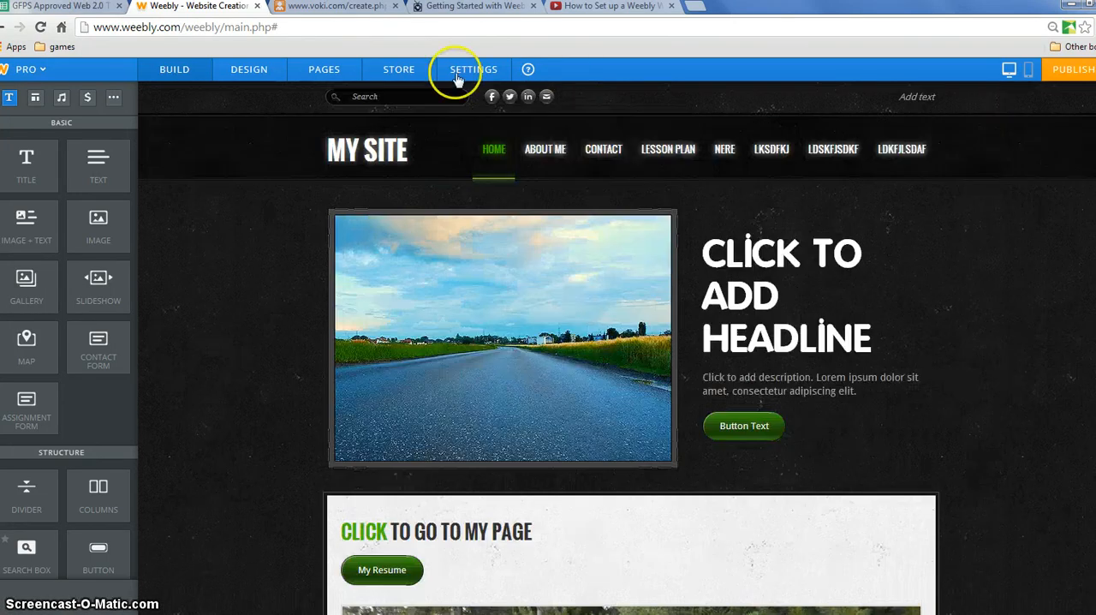
left_click(43, 26)
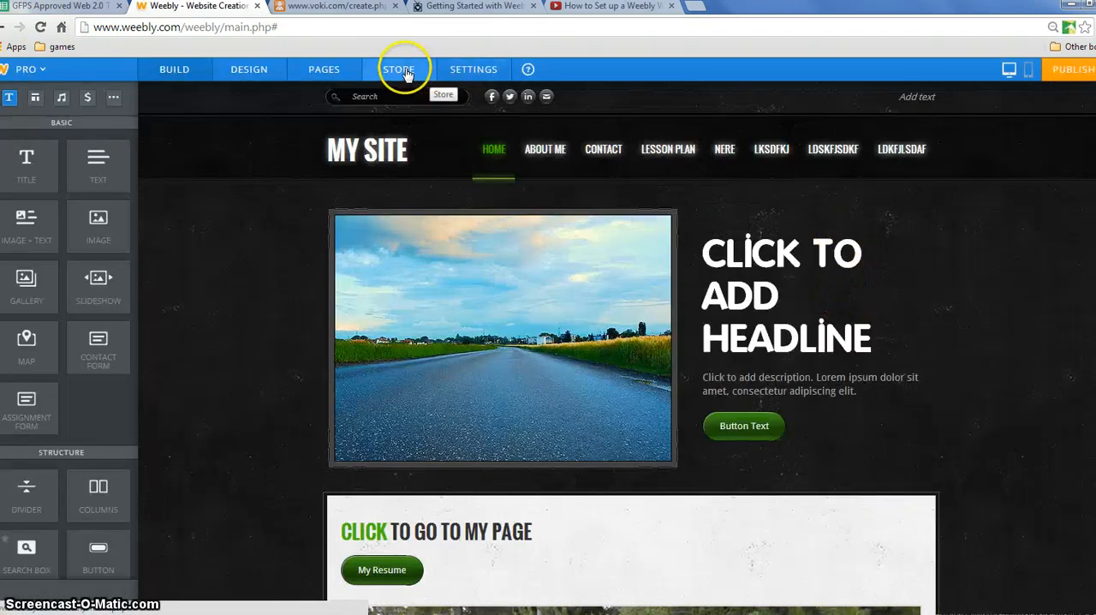
- Open the form for adding editors in the site settings, choose the Administrator role, and close it without sending an invitation
left_click(471, 69)
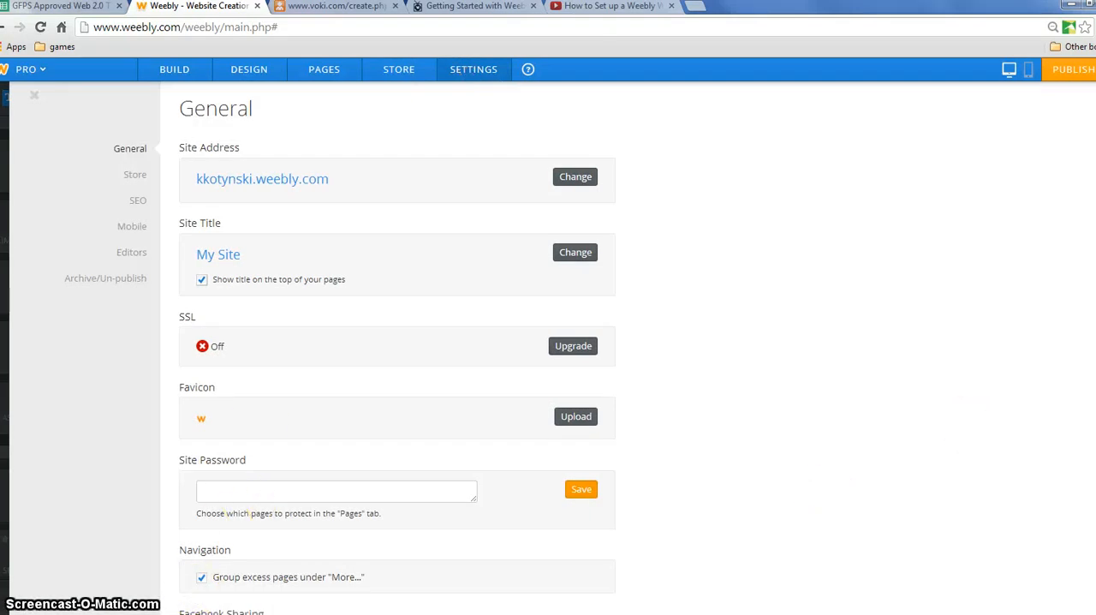
scroll(824, 232, "down", 1)
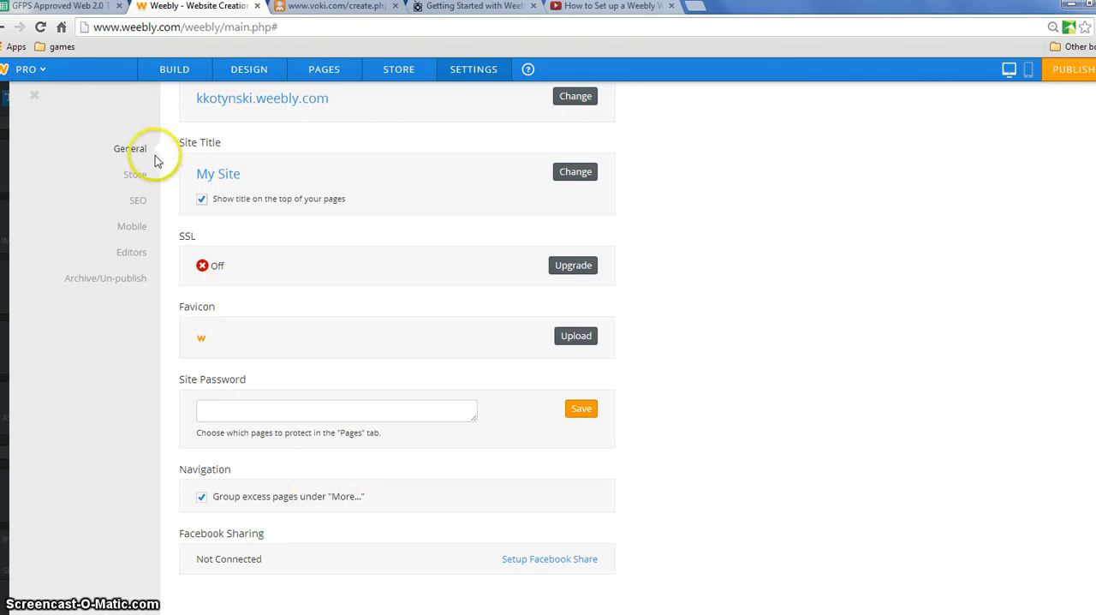
left_click(130, 255)
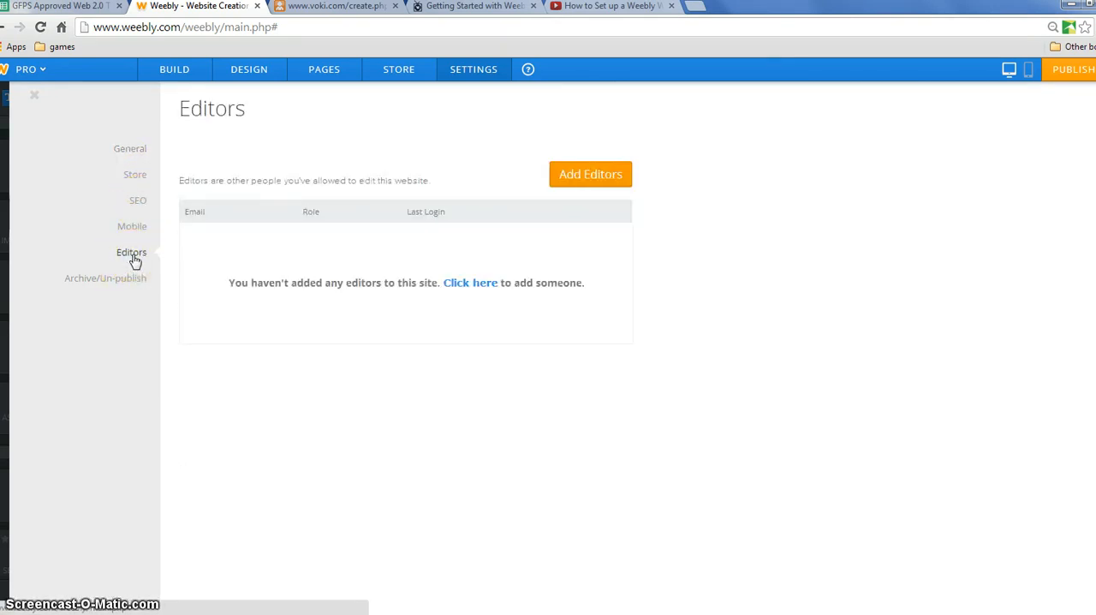
left_click(593, 175)
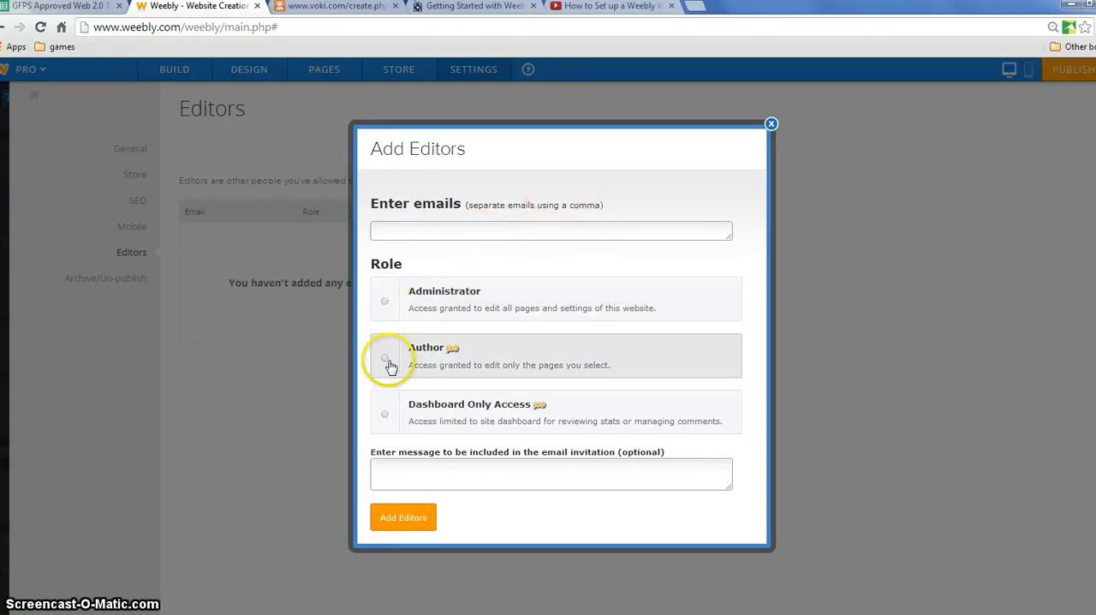
left_click(385, 303)
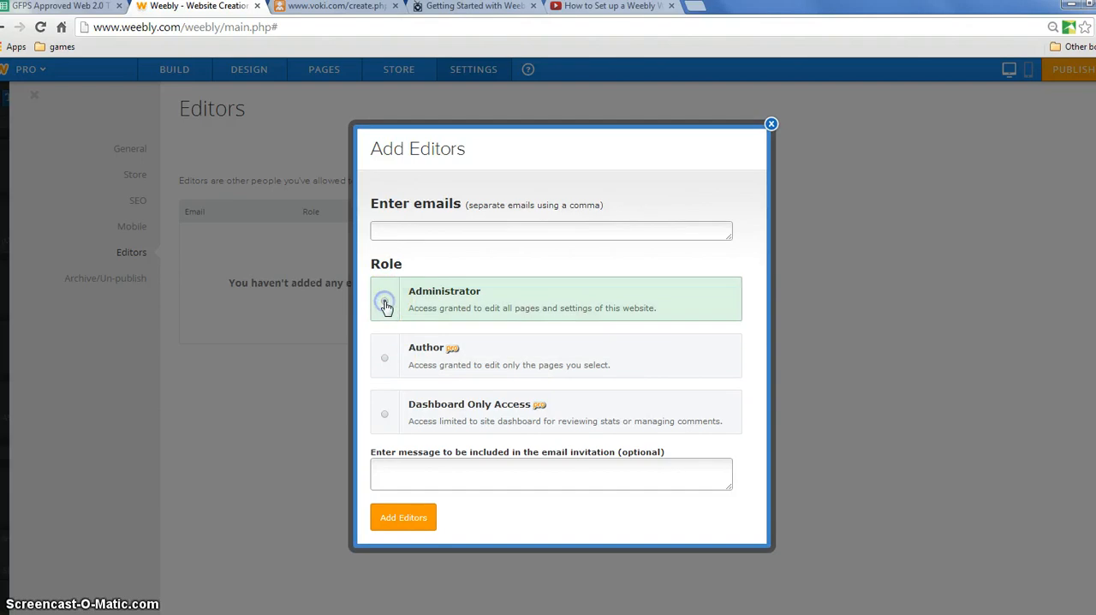
left_click(410, 468)
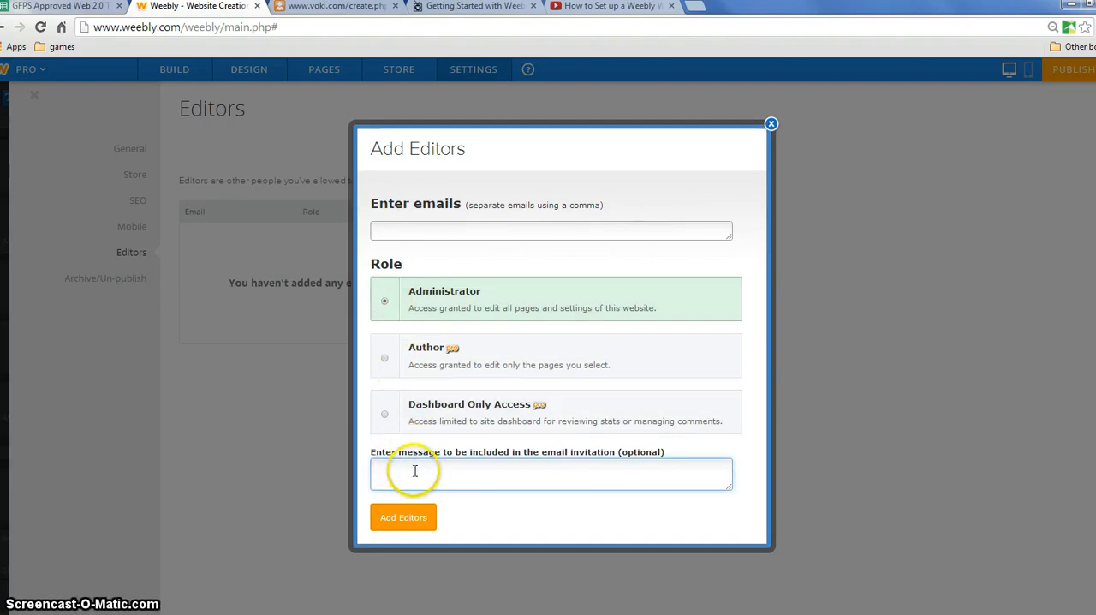
left_click(410, 475)
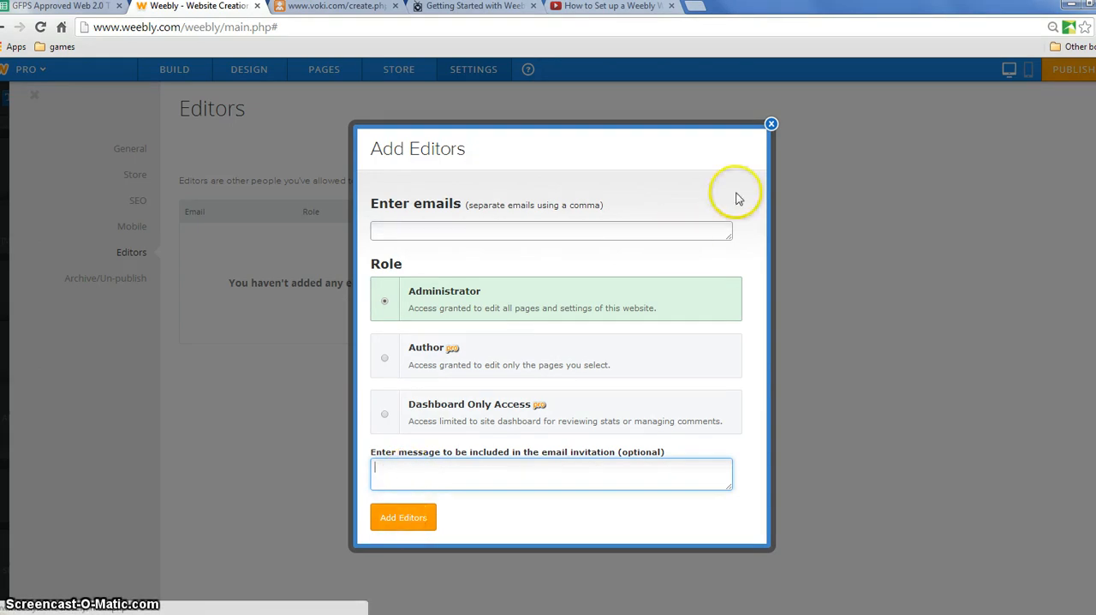
left_click(771, 126)
left_click(555, 204)
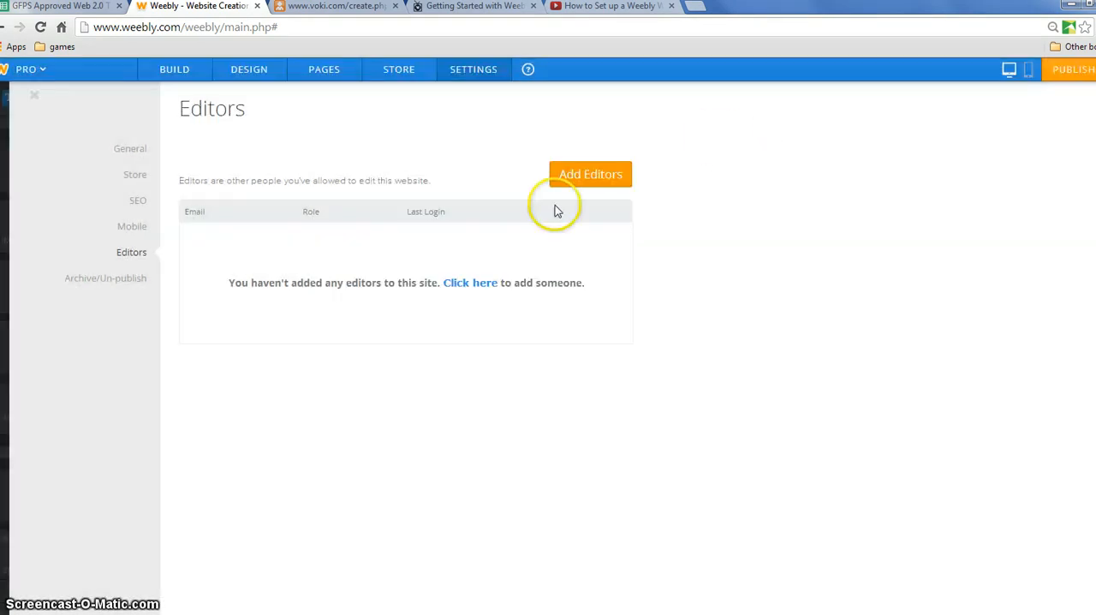
left_click(467, 288)
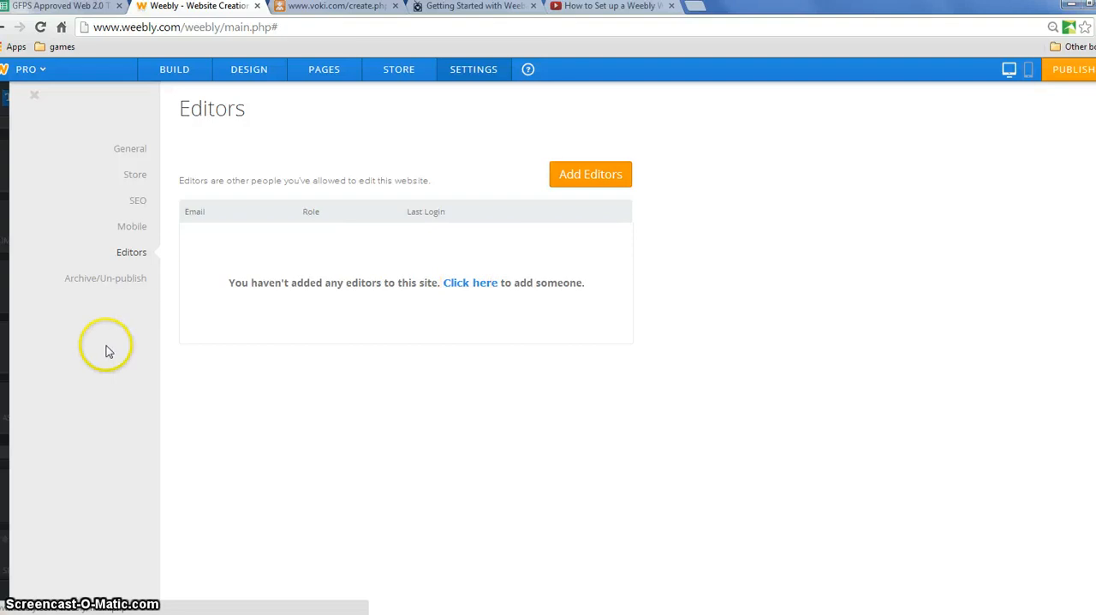
- Open the Archive/Un-publish settings to examine the options for un-publishing and archiving the site
left_click(108, 284)
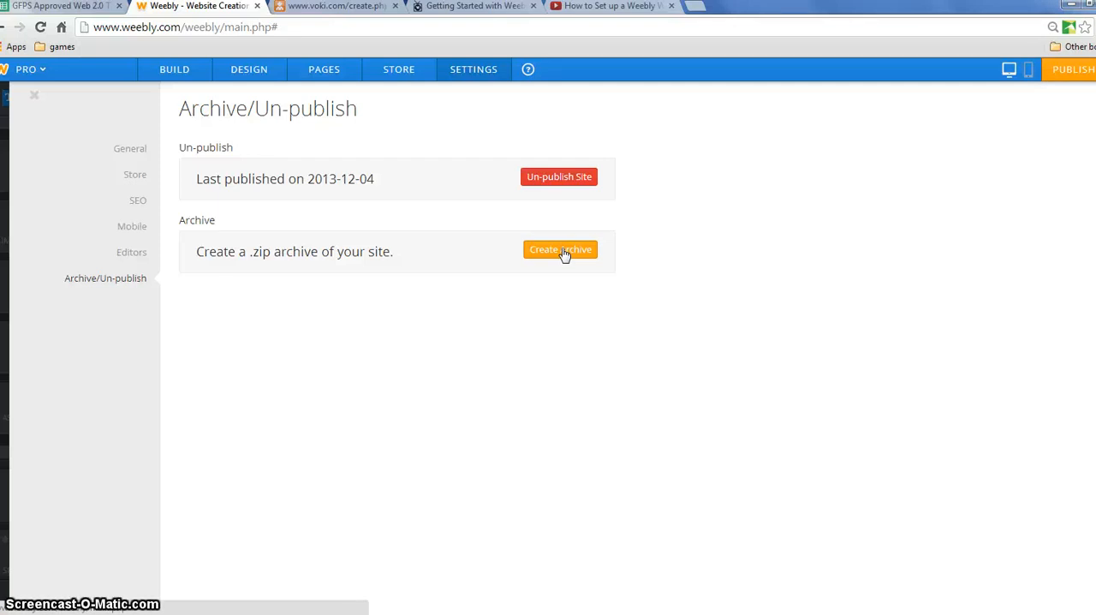
- Leave the Archive/Un-publish settings and exit the site editor to the My Sites list
left_click(557, 181)
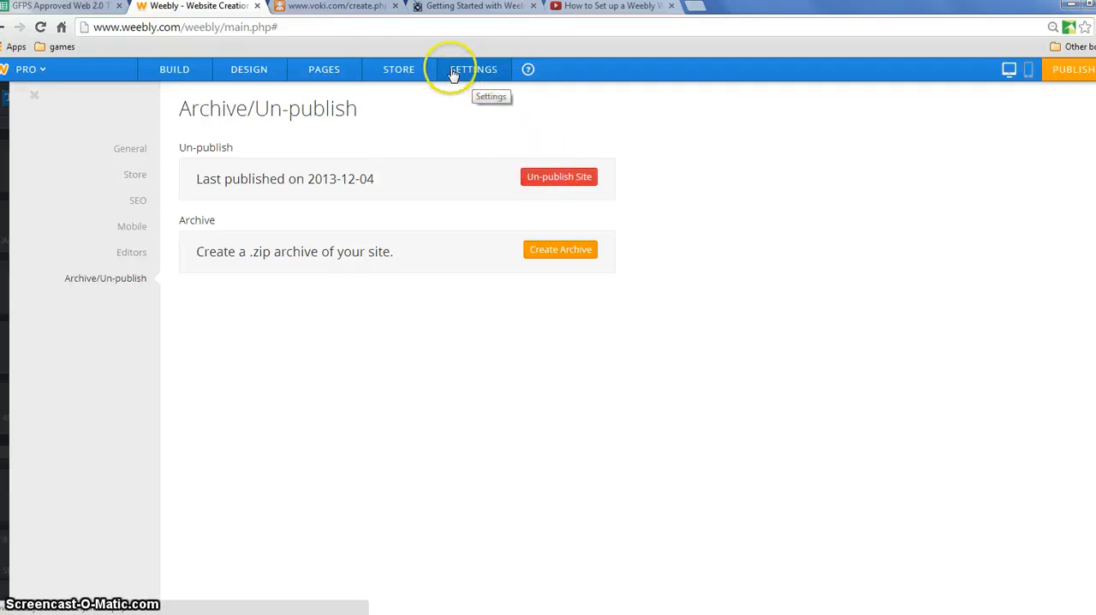
left_click(181, 69)
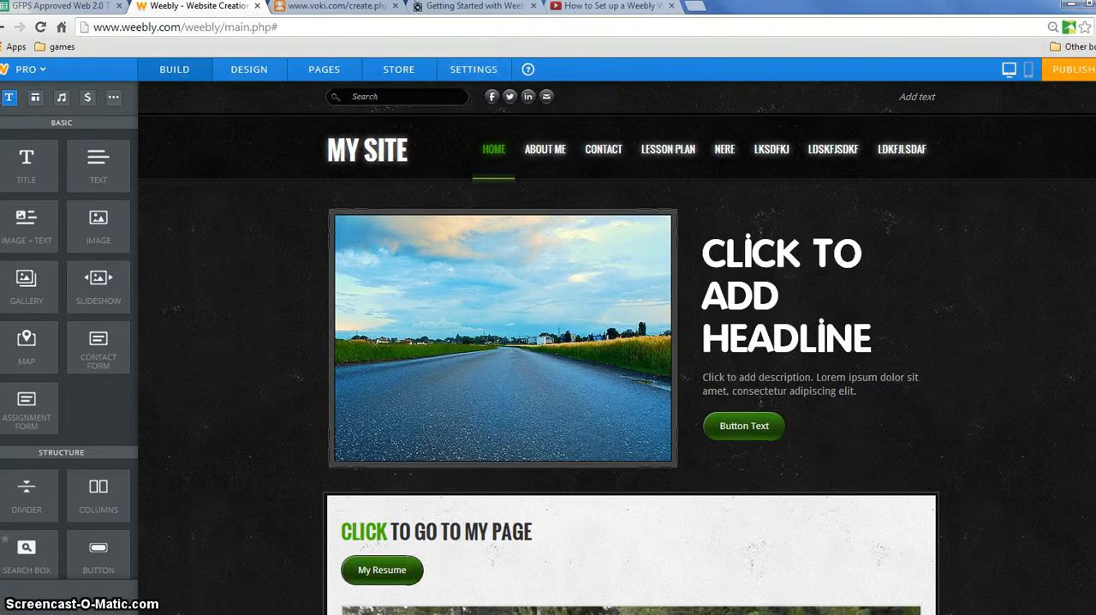
mouse_move(1095, 69)
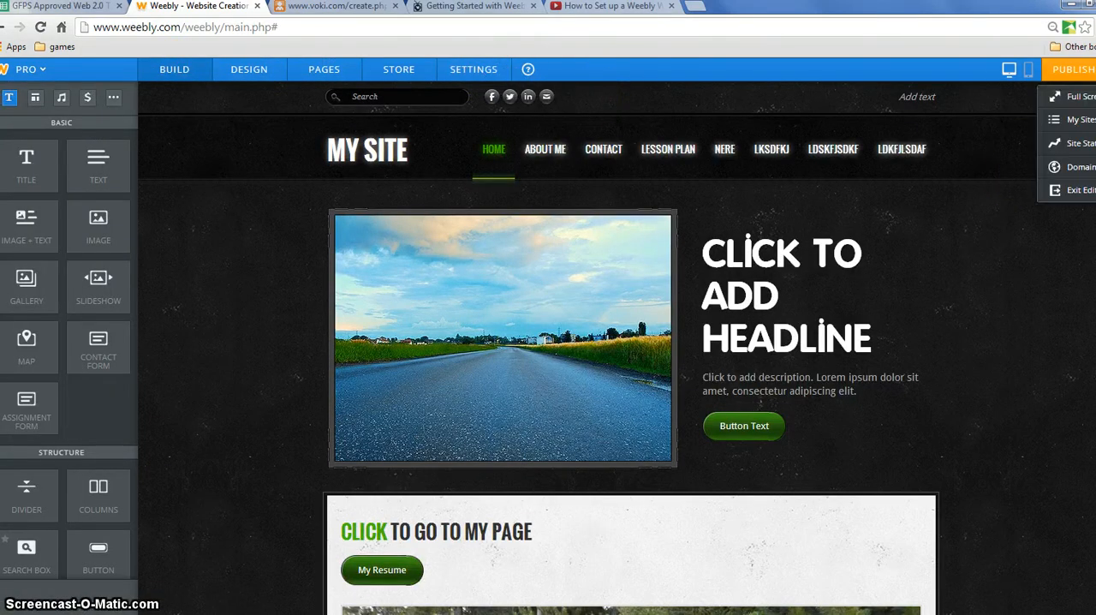
left_click(1070, 192)
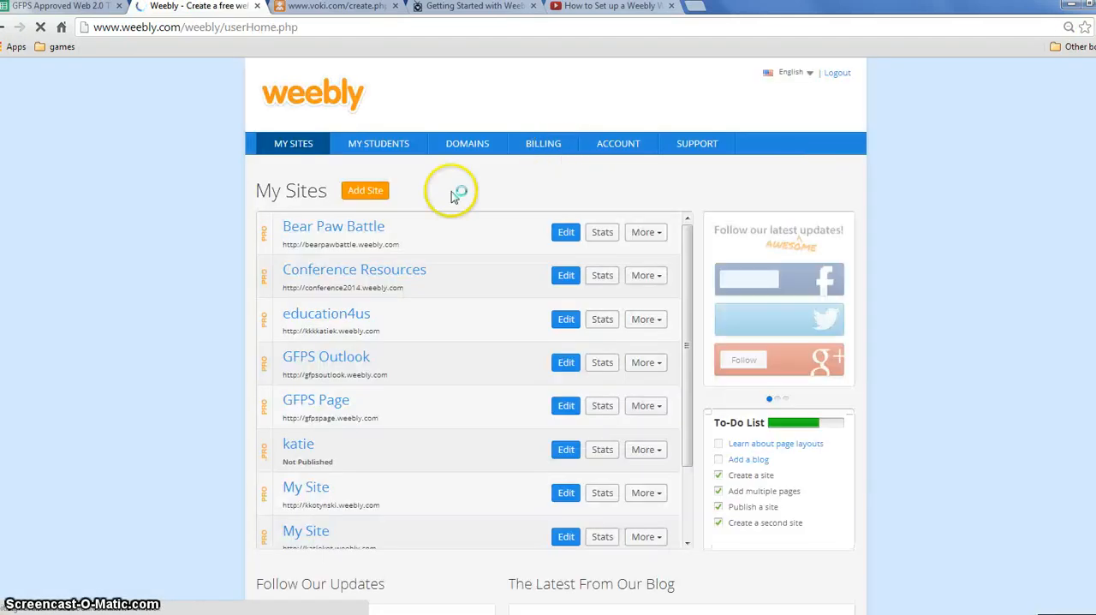
- Open the student website accounts page and its teacher referral form to examine how to invite people by e-mail
left_click(378, 145)
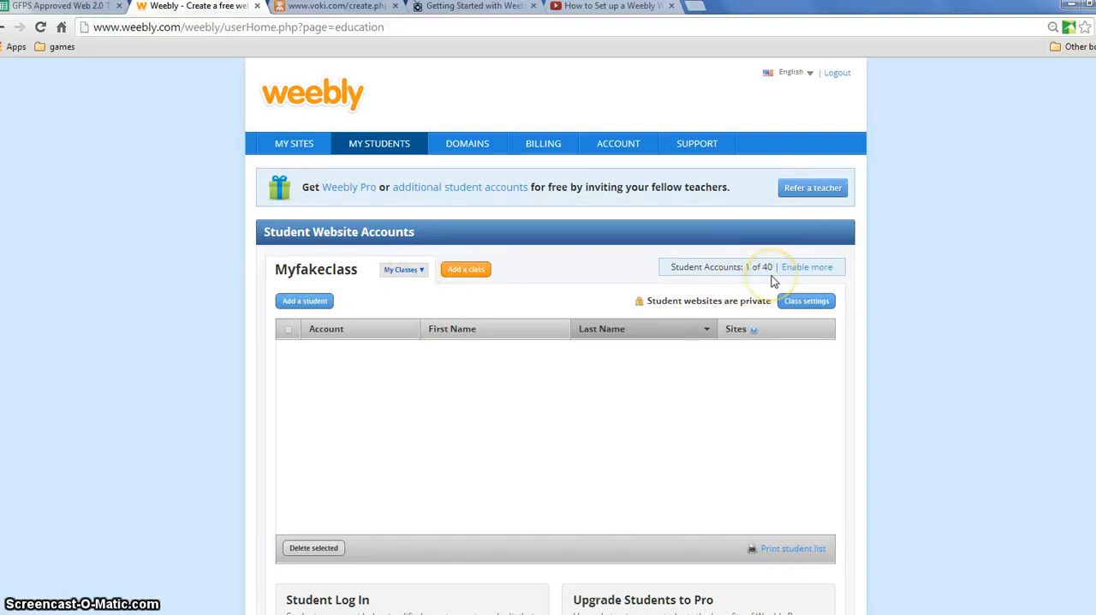
left_click(815, 190)
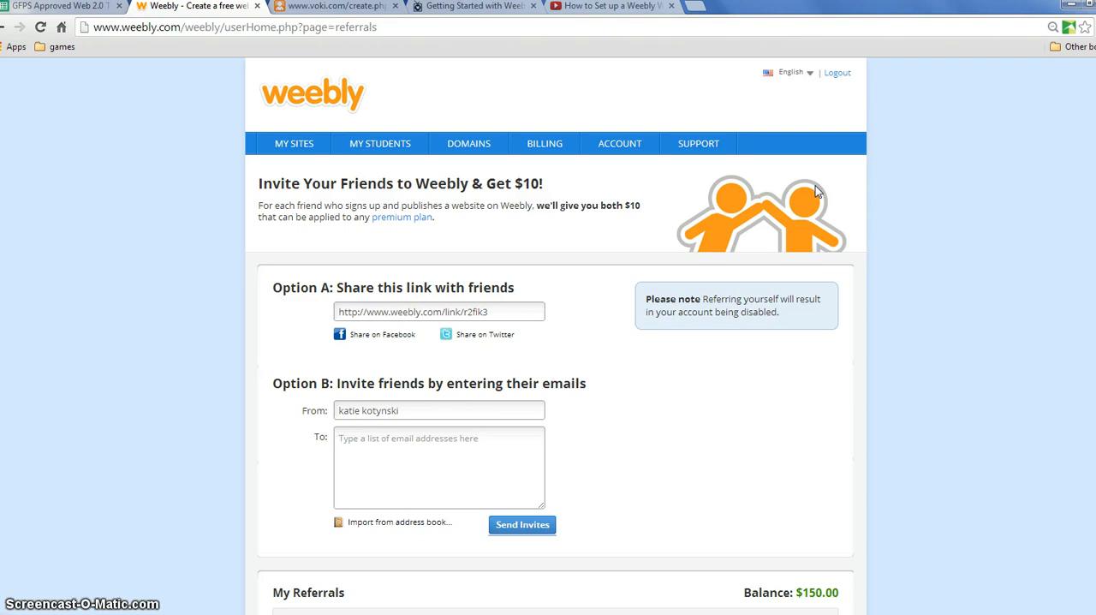
left_click(410, 440)
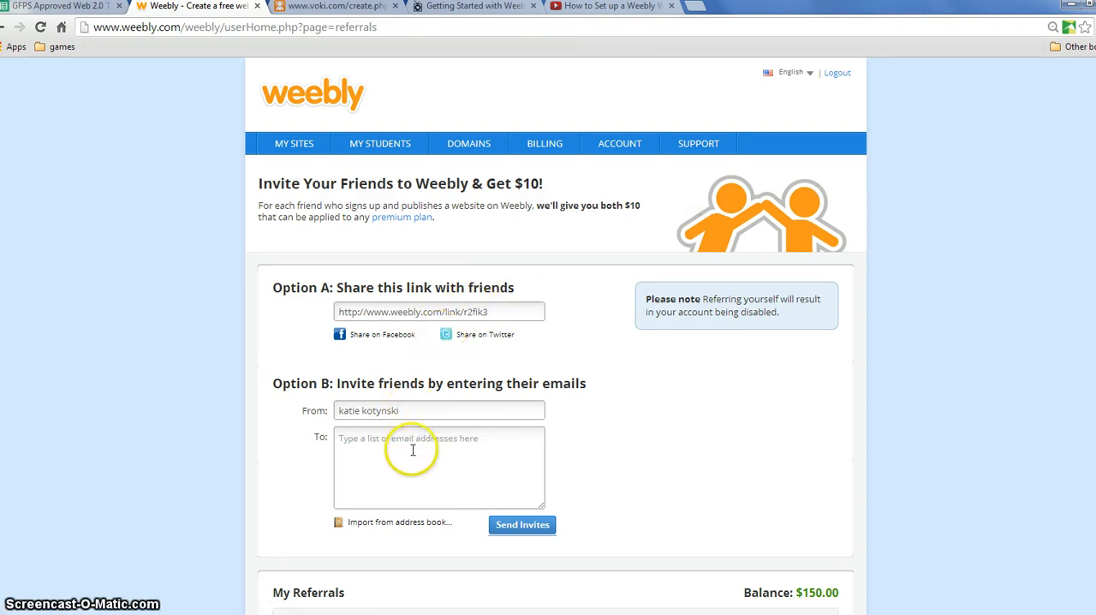
- Open the Bear Paw Battle site from My Sites, and exit its editor with the browser window reduced in size
left_click(296, 144)
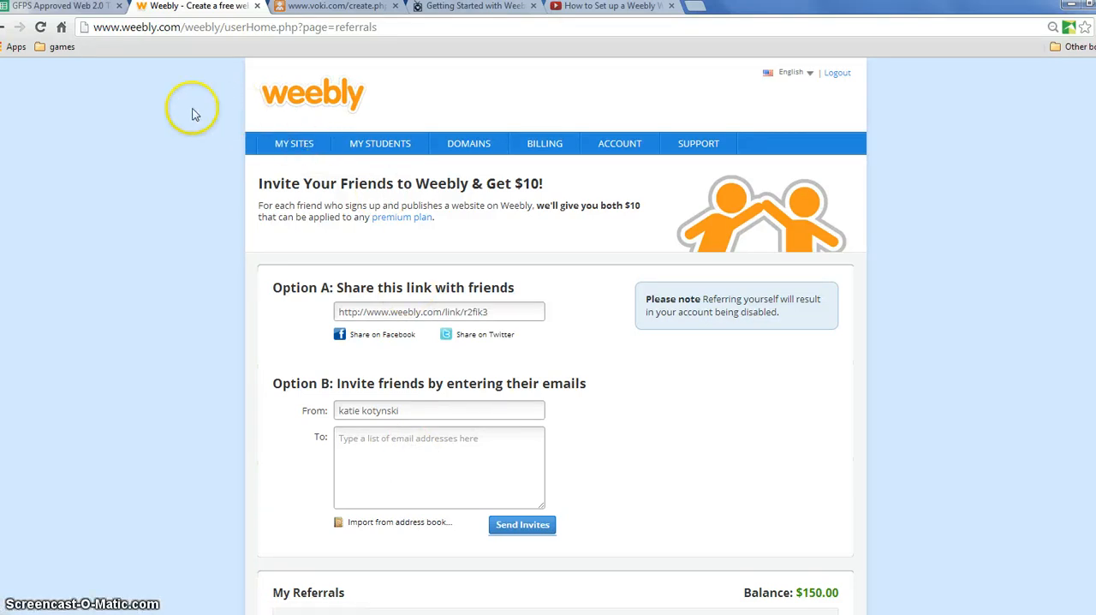
left_click(306, 149)
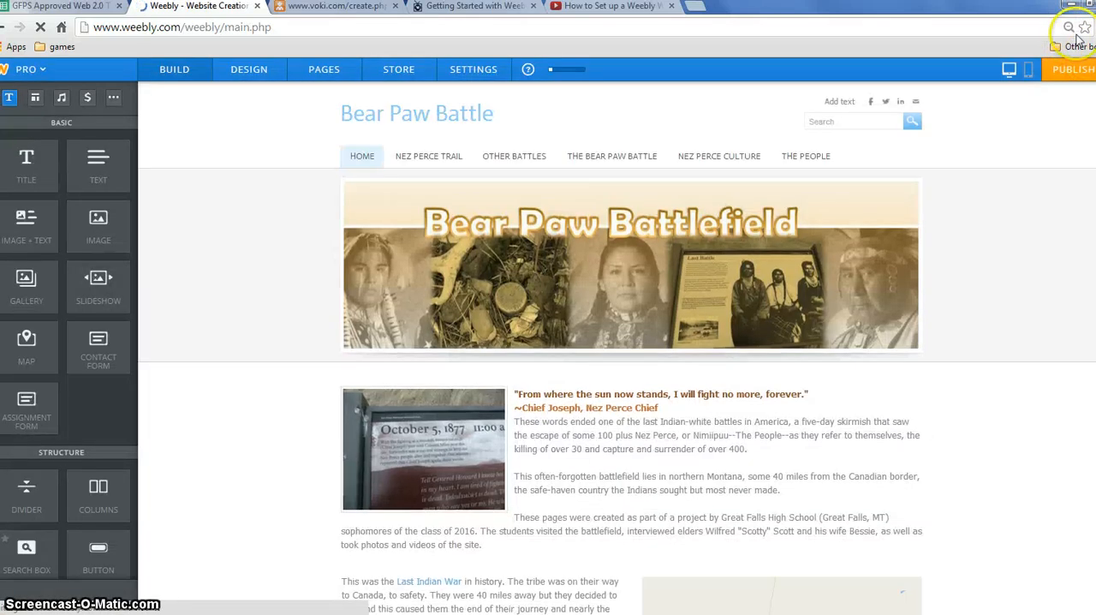
double_click(1049, 10)
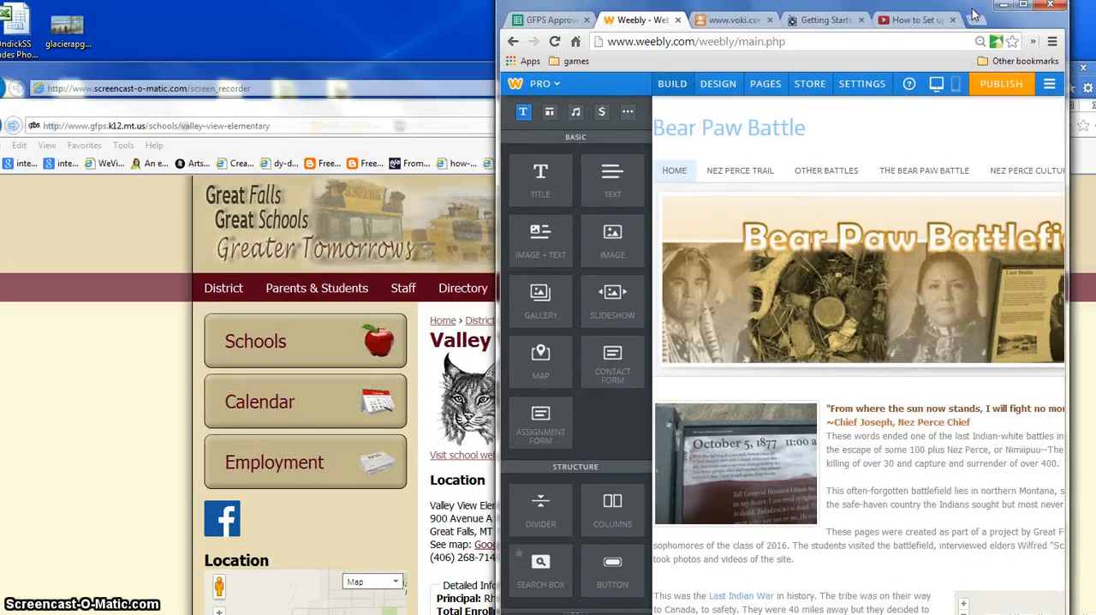
left_click(1050, 84)
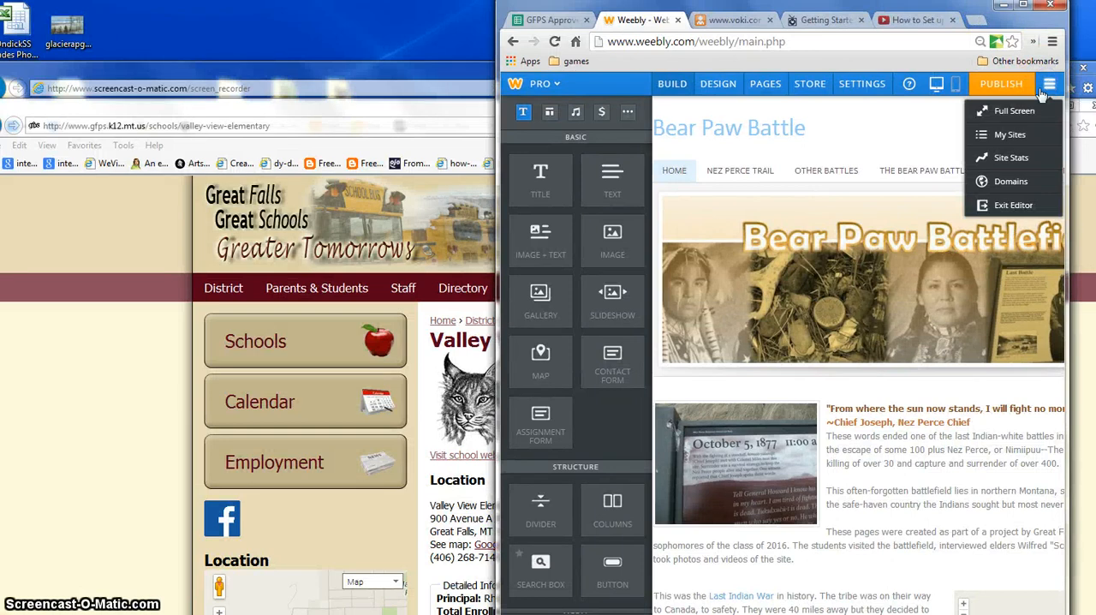
left_click(1012, 205)
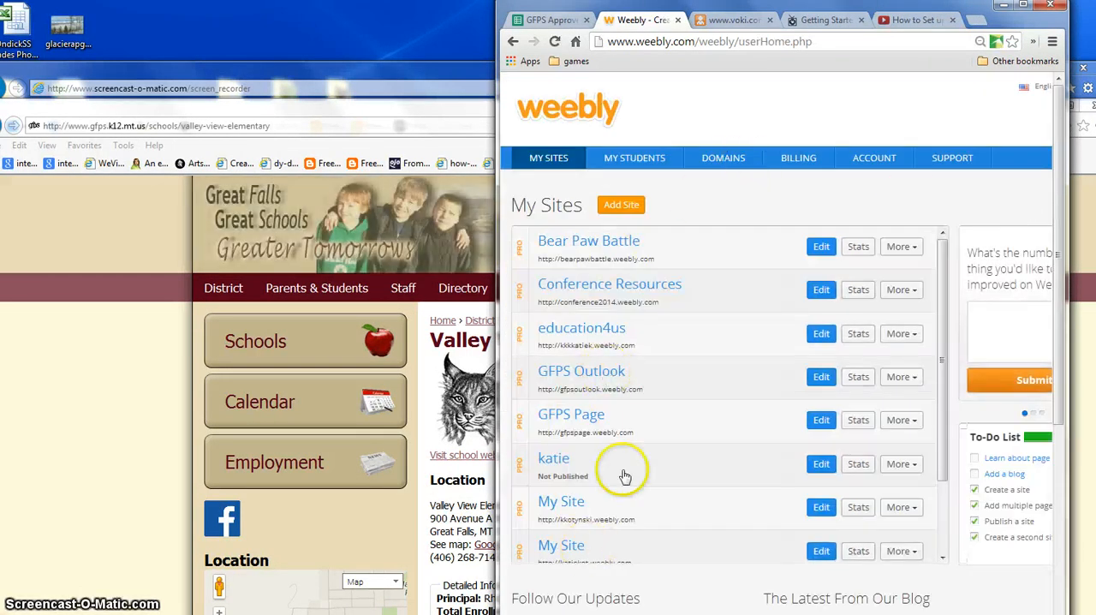
- Reposition the browser window and widen it until the whole My Sites page fits
left_click_drag(826, 8, 541, 8)
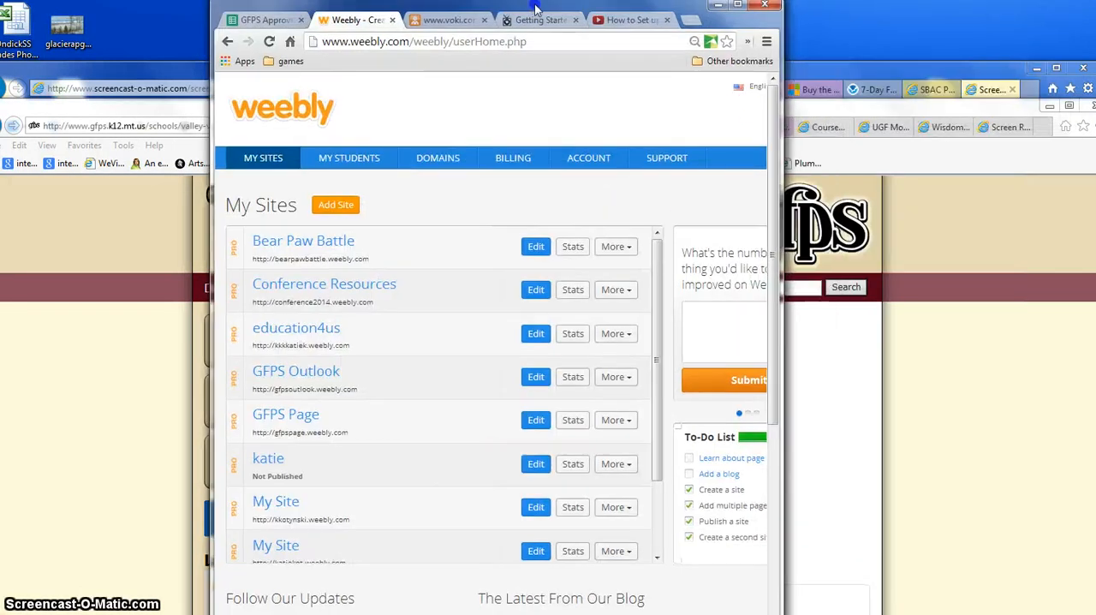
left_click(778, 128)
left_click(600, 101)
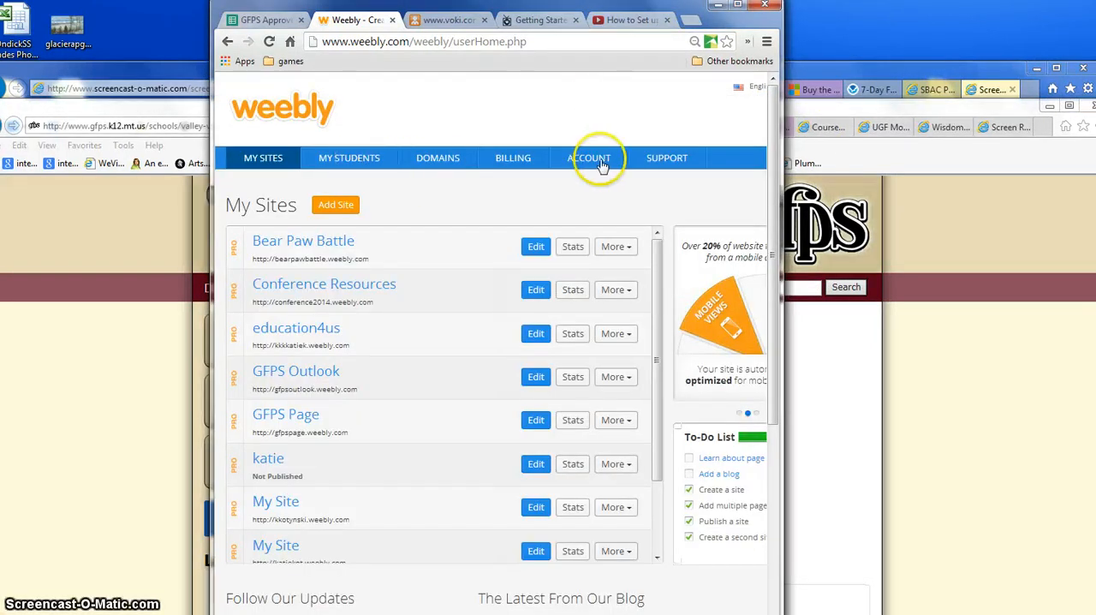
left_click_drag(779, 185, 979, 224)
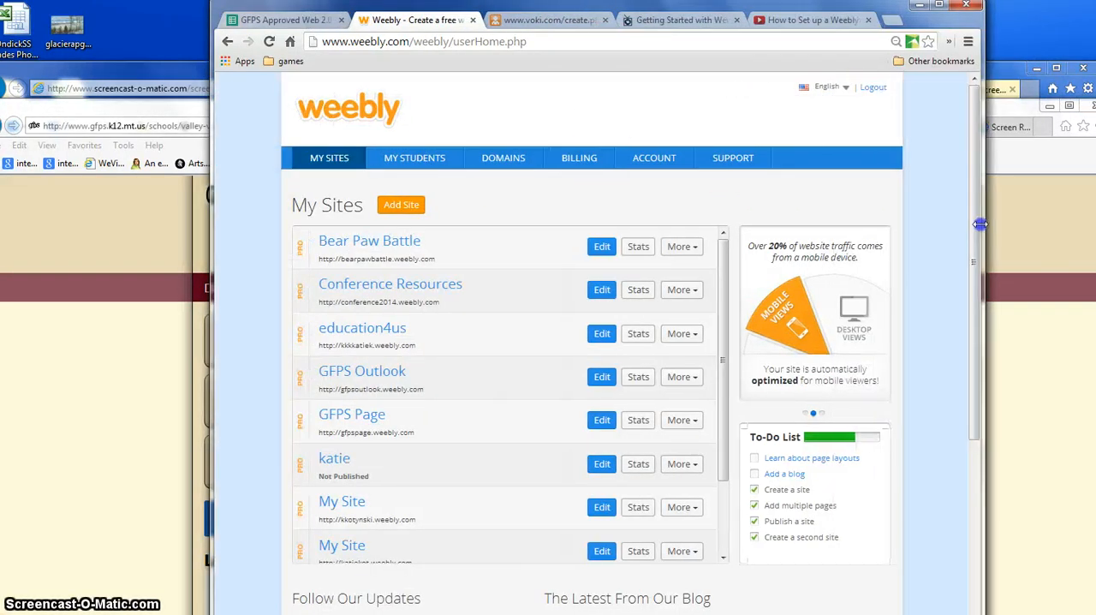